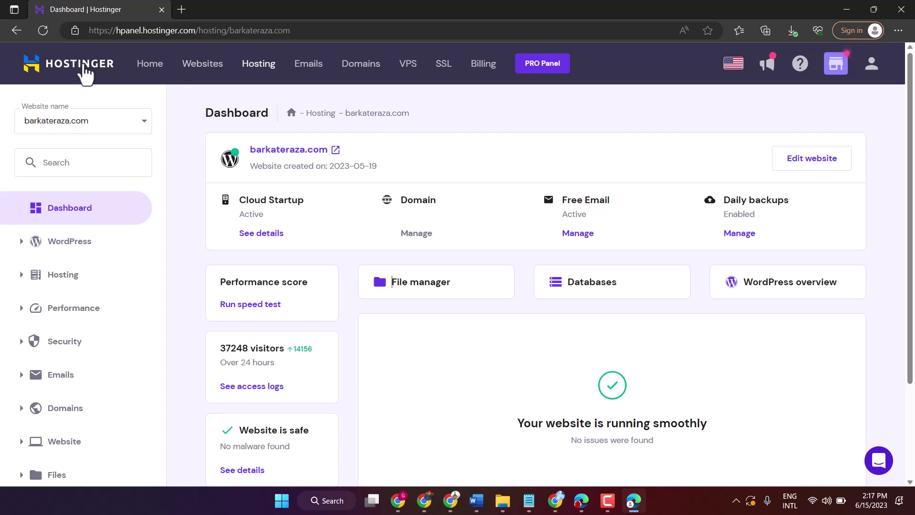
# Step: Go from the Websites list to the barkateraza.com hosting dashboard
pyautogui.click(215, 70)
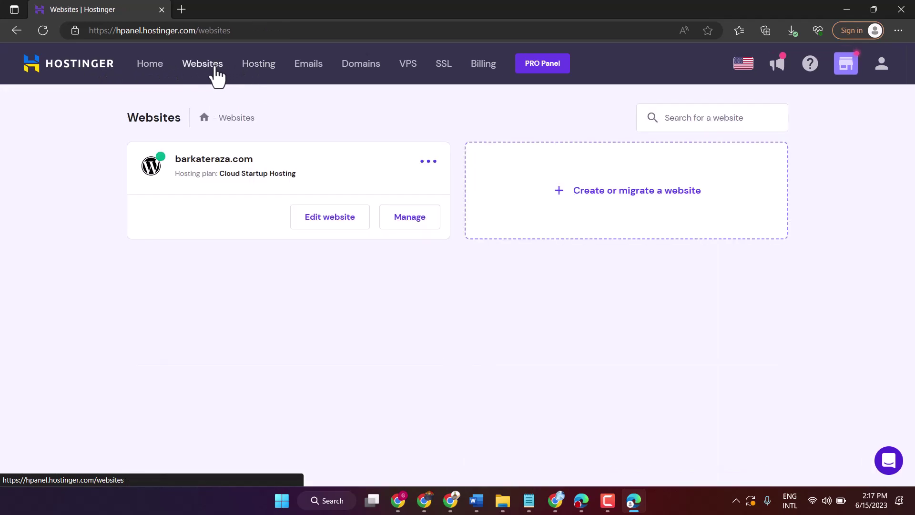
pyautogui.click(414, 224)
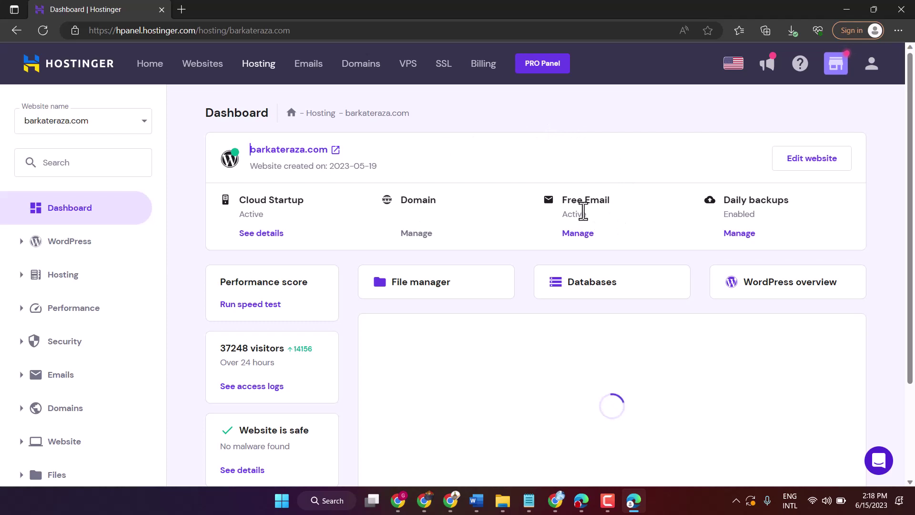
# Step: Open Free Email management and select the Hostinger Free plan at ₹ 0.00/mo
pyautogui.click(570, 234)
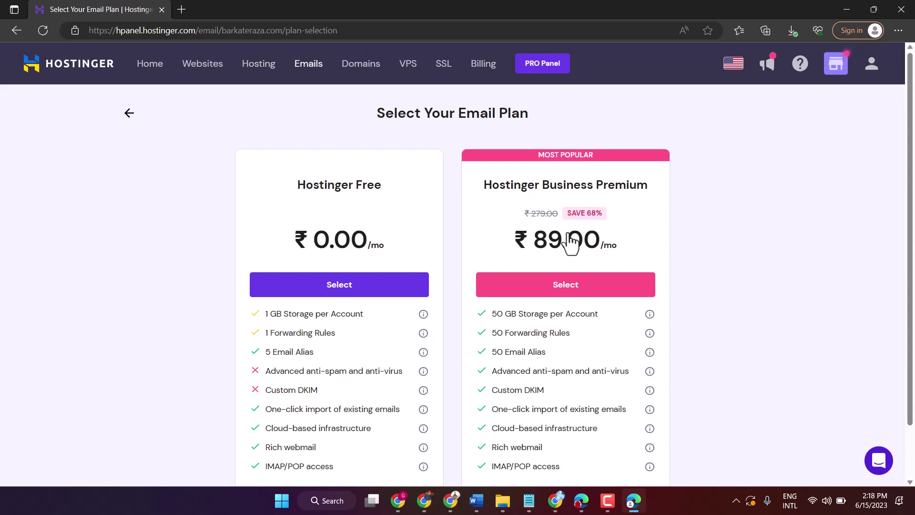
pyautogui.click(303, 182)
pyautogui.scroll(-2, 376, 187)
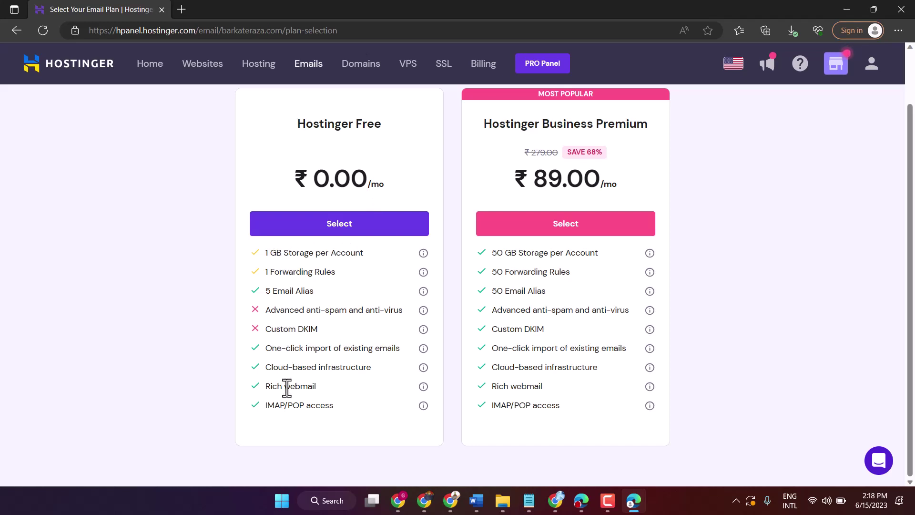
pyautogui.click(327, 233)
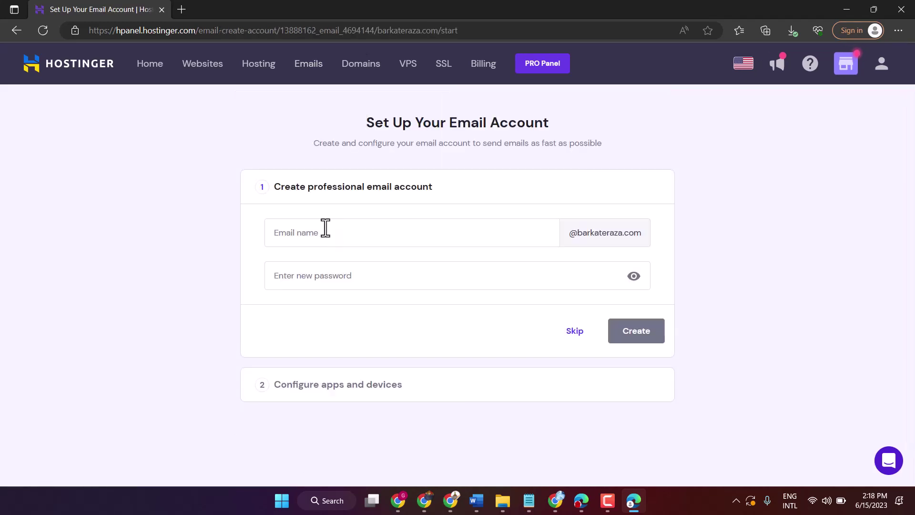
pyautogui.click(299, 237)
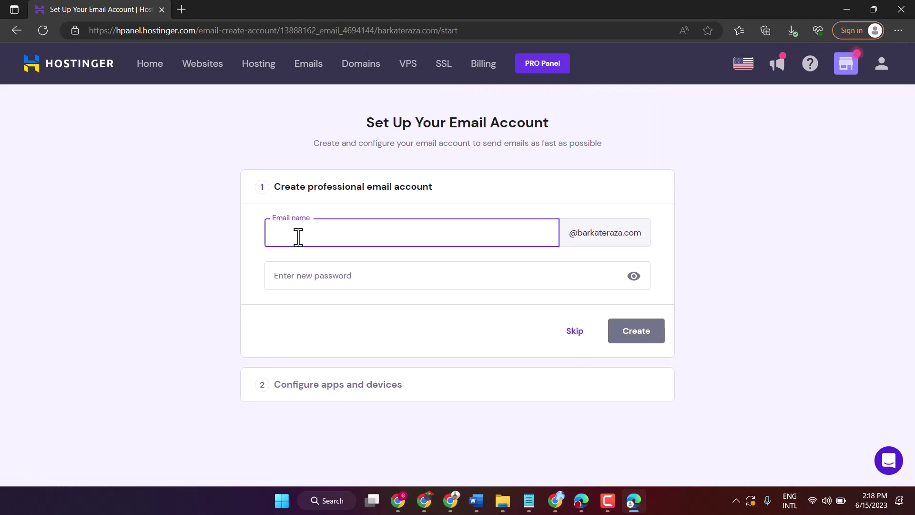
pyautogui.write('cont')
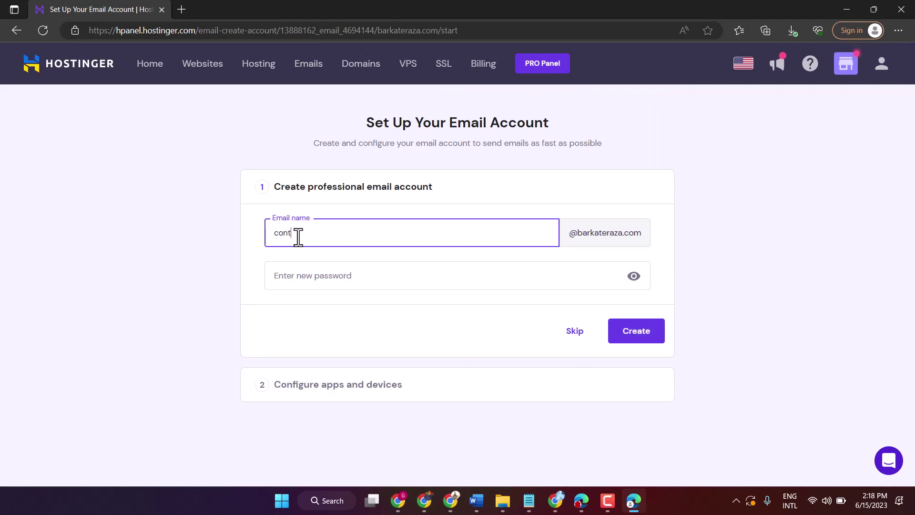
pyautogui.write('acr')
pyautogui.click(297, 281)
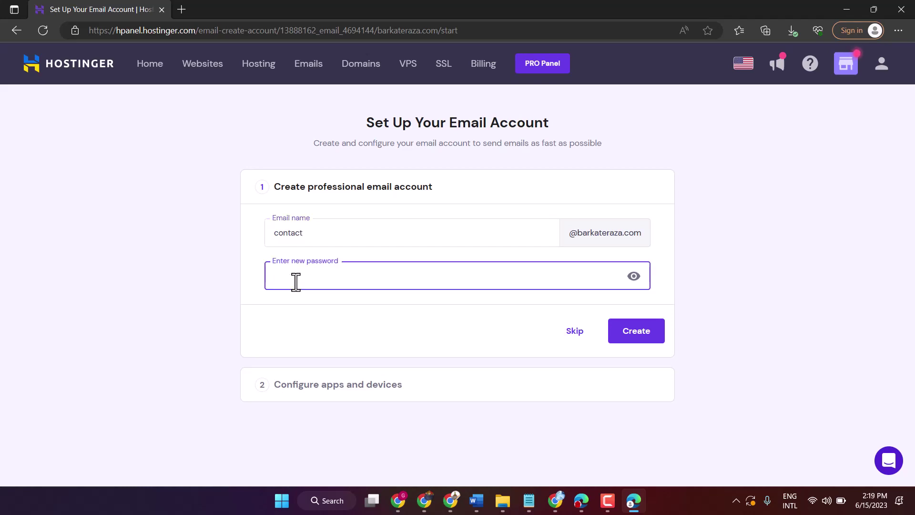
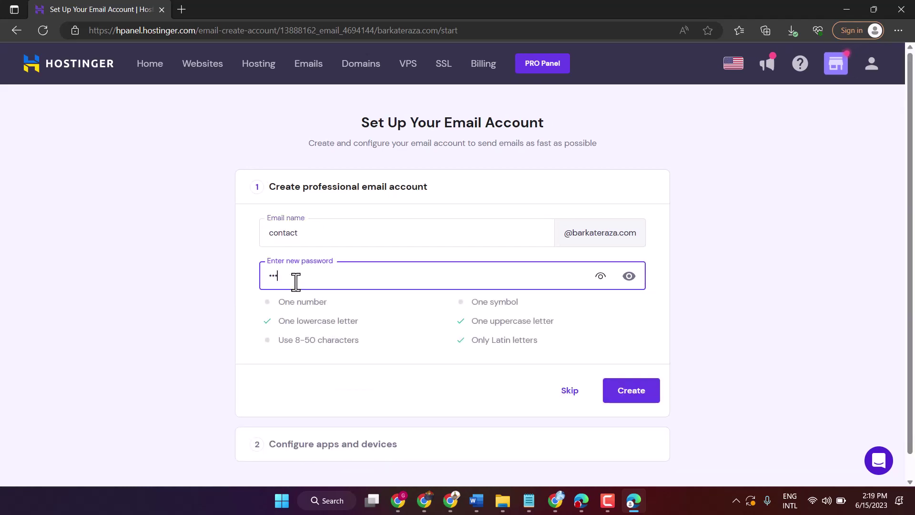
pyautogui.click(641, 396)
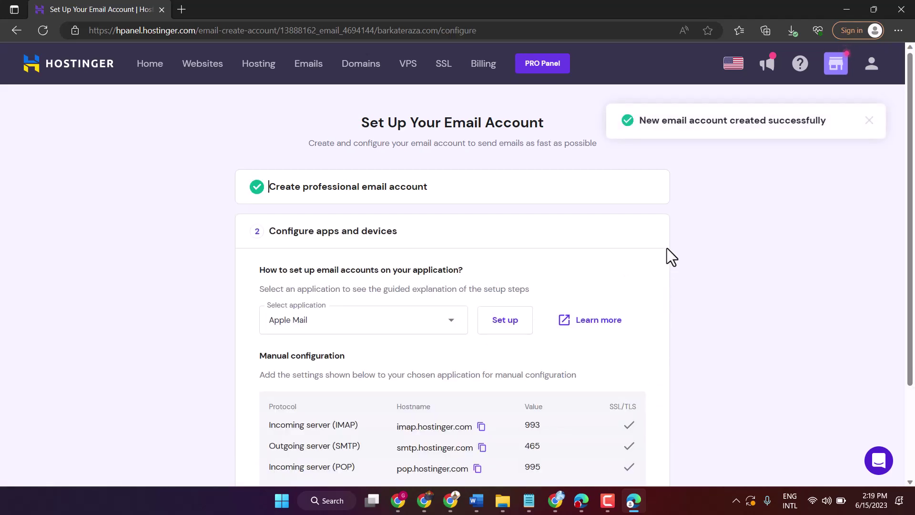
# Step: Pick Gmail (Mobile) instead of Apple Mail in the Select application dropdown
pyautogui.scroll(-3, 667, 248)
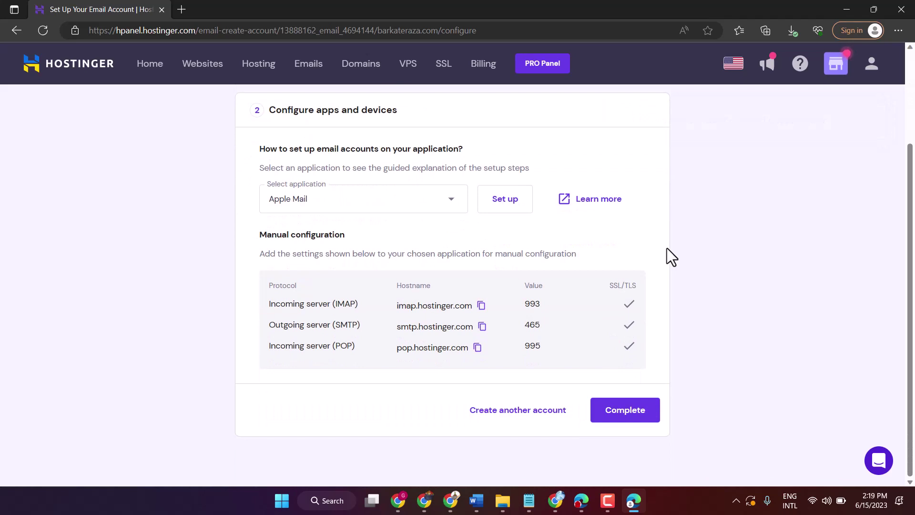
pyautogui.scroll(1, 667, 248)
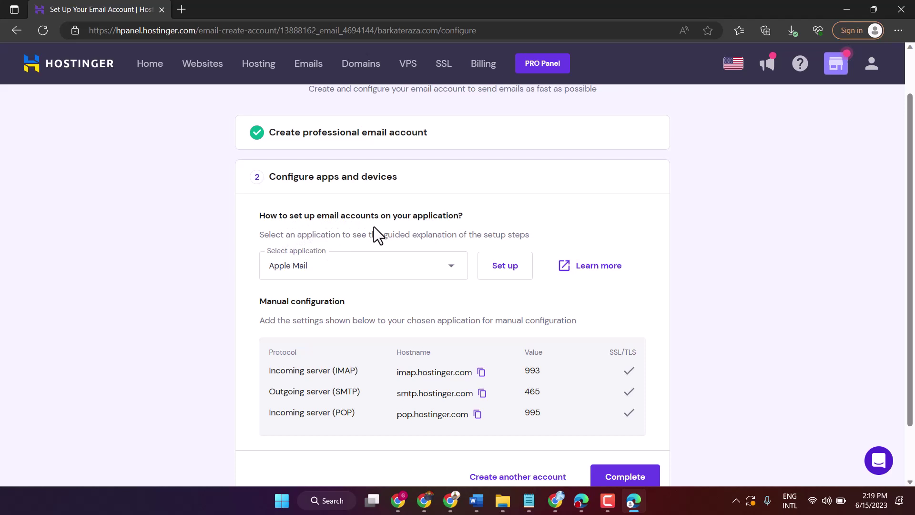
pyautogui.click(451, 275)
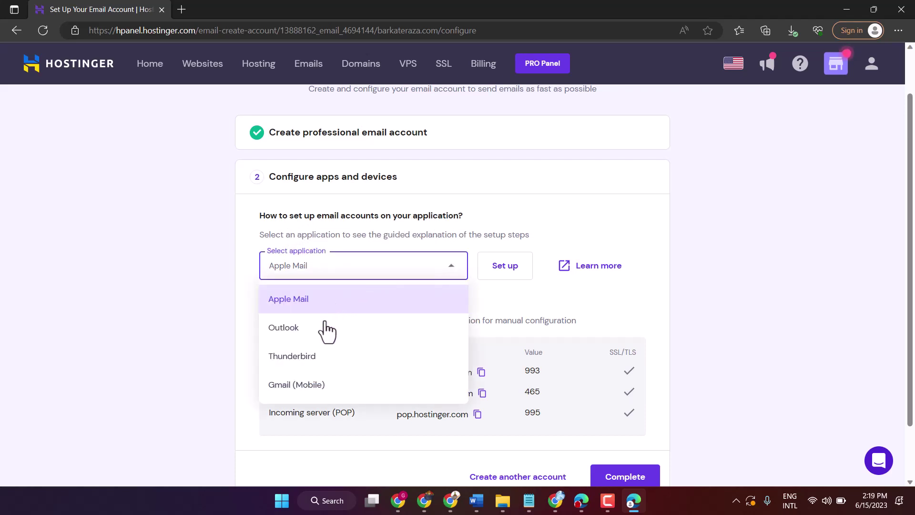
pyautogui.scroll(-1, 327, 333)
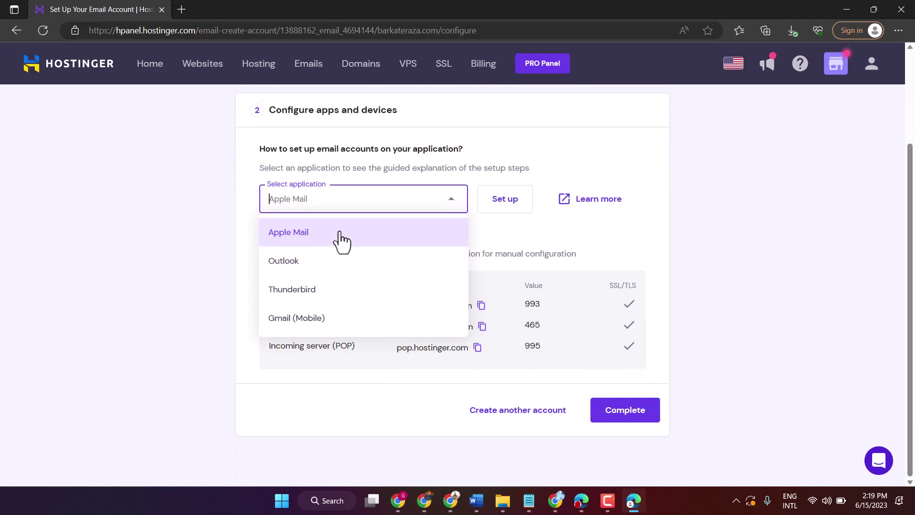
pyautogui.click(211, 230)
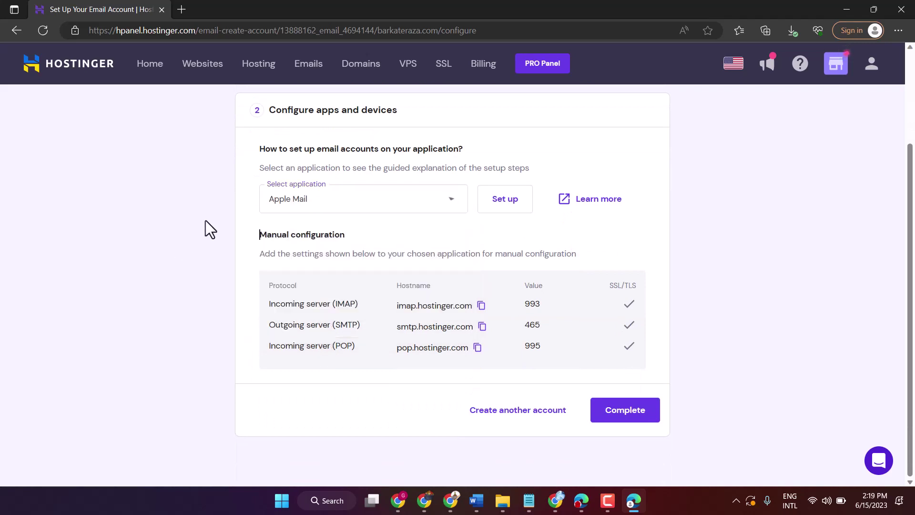
pyautogui.click(342, 216)
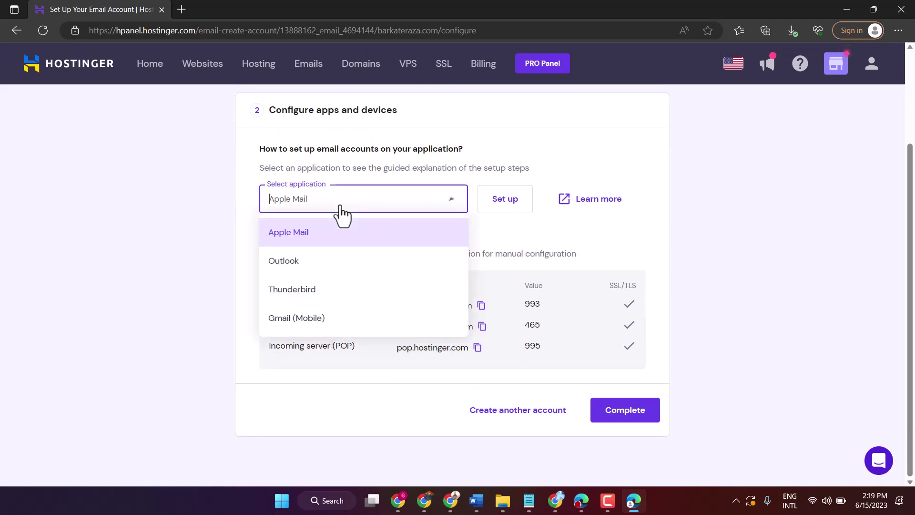
pyautogui.click(306, 322)
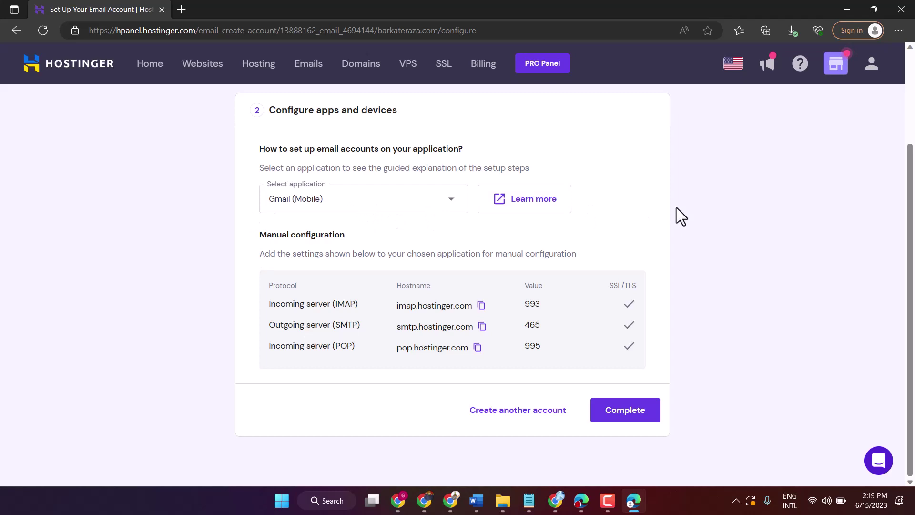
pyautogui.click(614, 411)
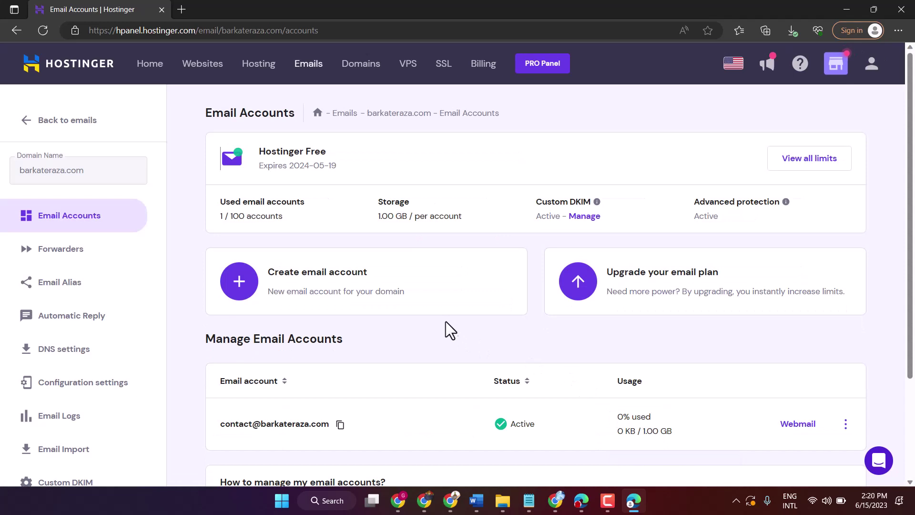
pyautogui.scroll(-1, 440, 314)
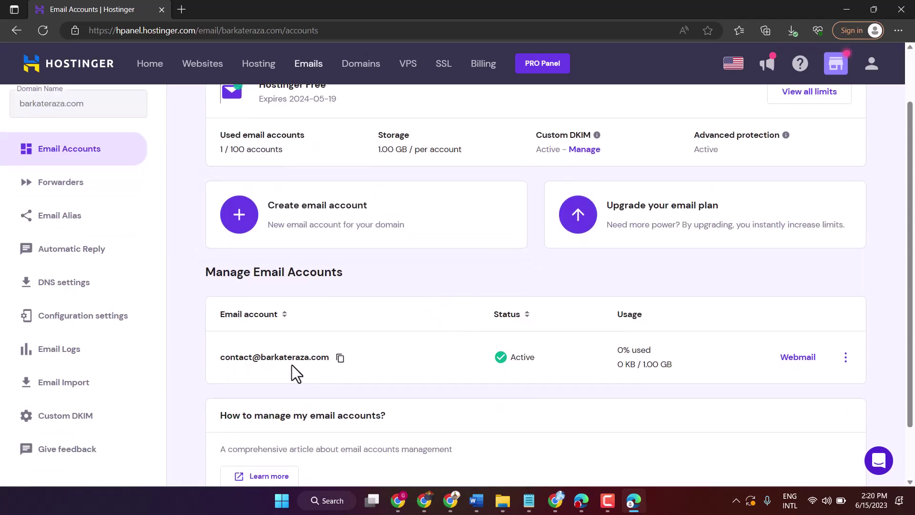
pyautogui.click(785, 361)
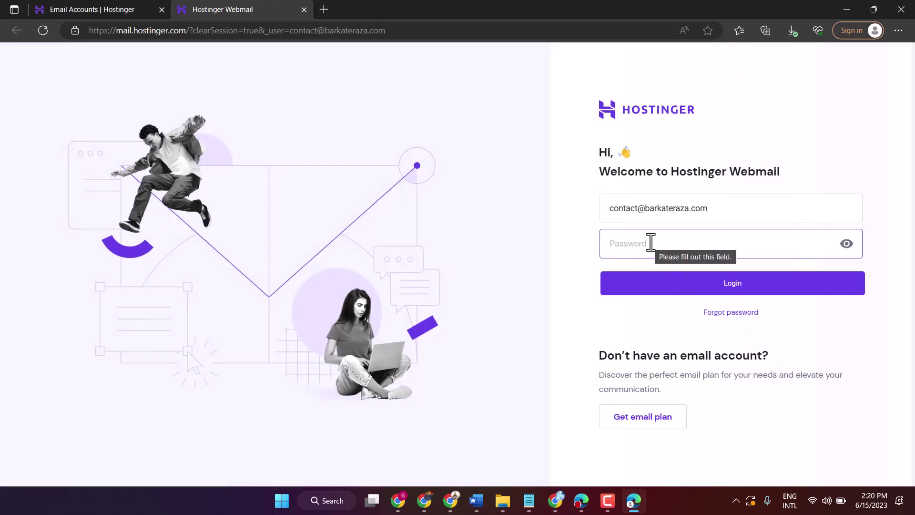
pyautogui.write('•')
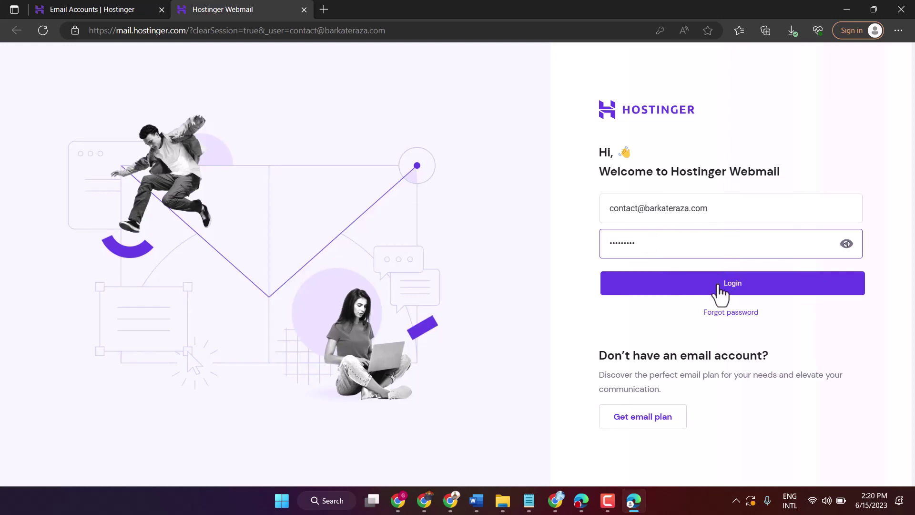
pyautogui.click(721, 290)
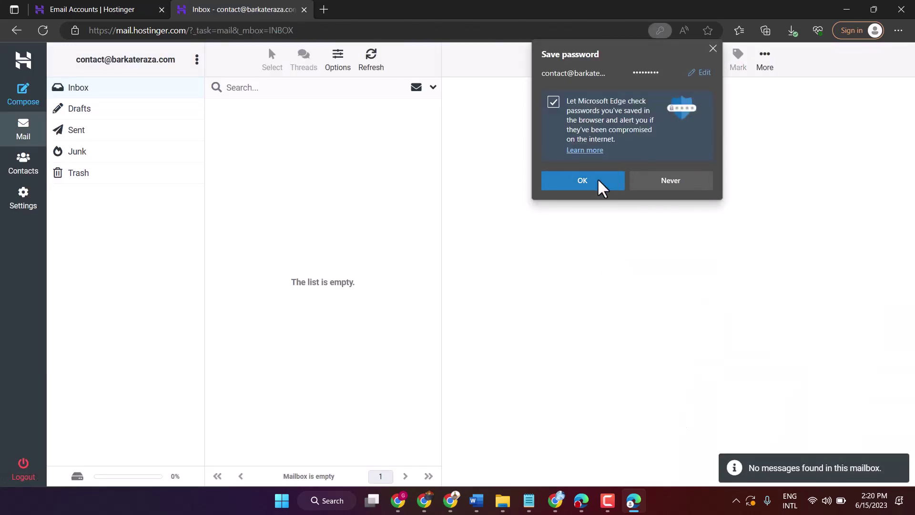
pyautogui.click(583, 181)
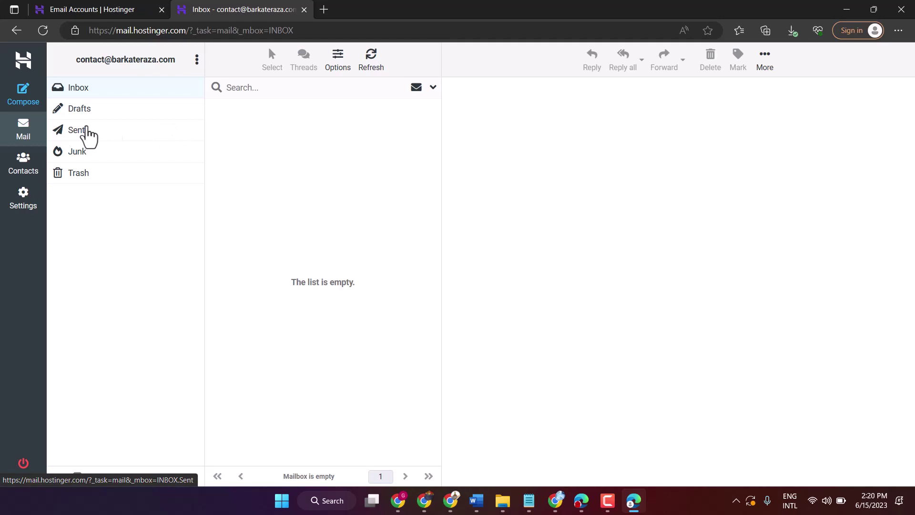
pyautogui.click(591, 9)
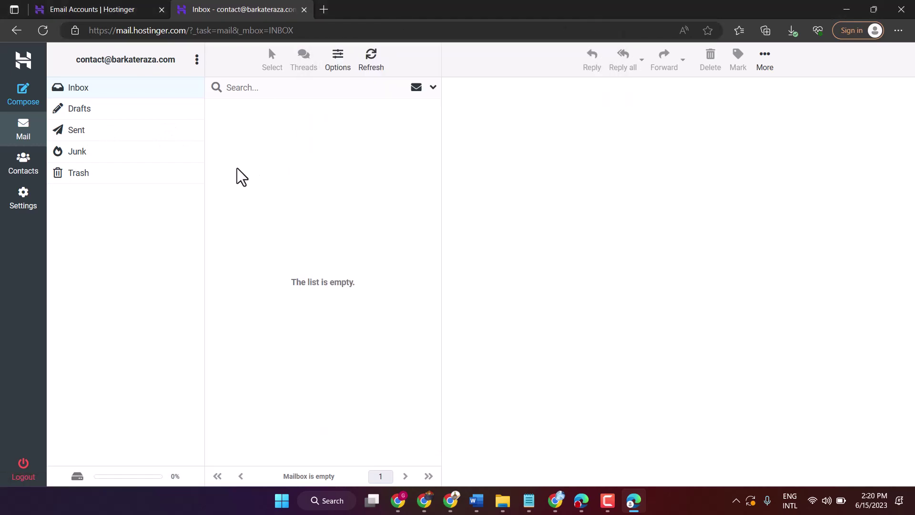
# Step: Send an email with subject 'testing' and body 'hi' to the Gmail address
pyautogui.click(16, 98)
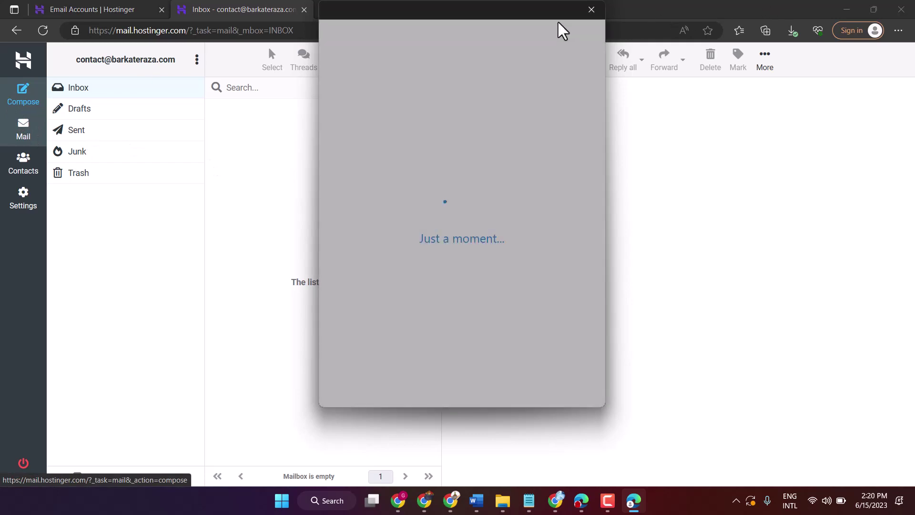
pyautogui.click(593, 12)
pyautogui.click(26, 101)
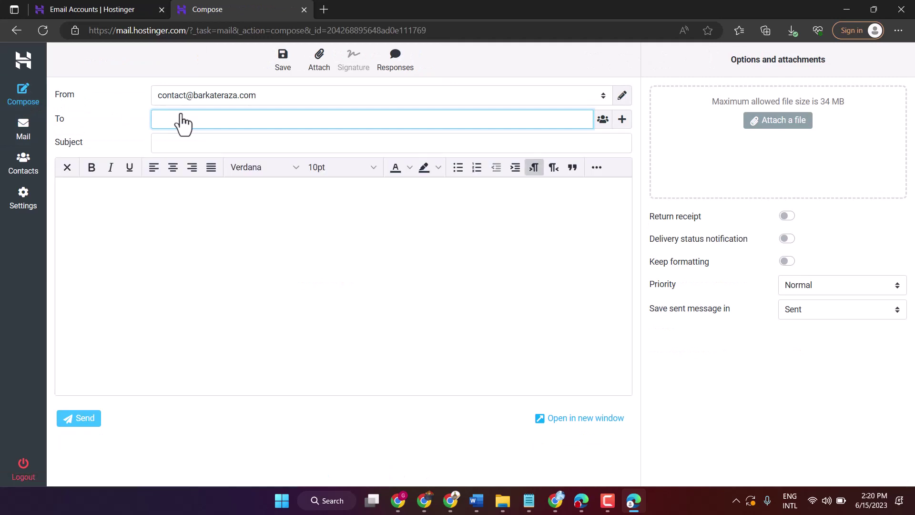
pyautogui.click(176, 144)
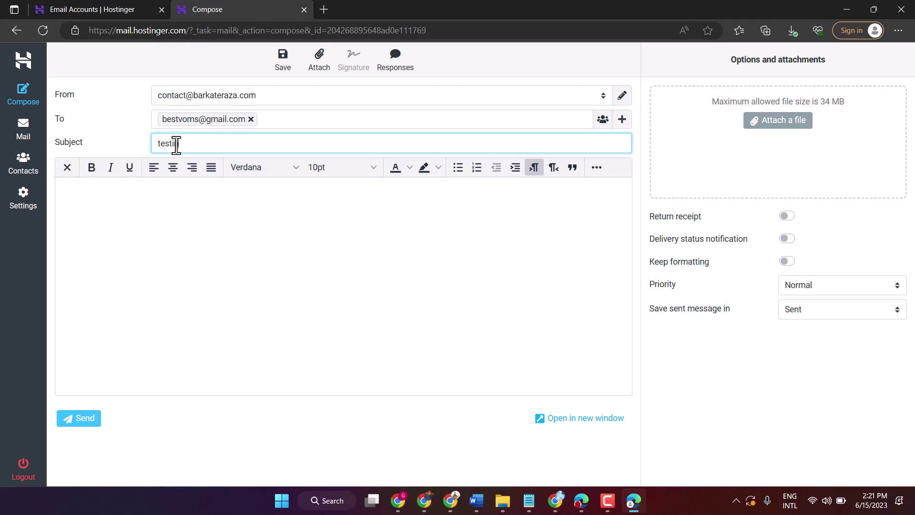
pyautogui.click(154, 205)
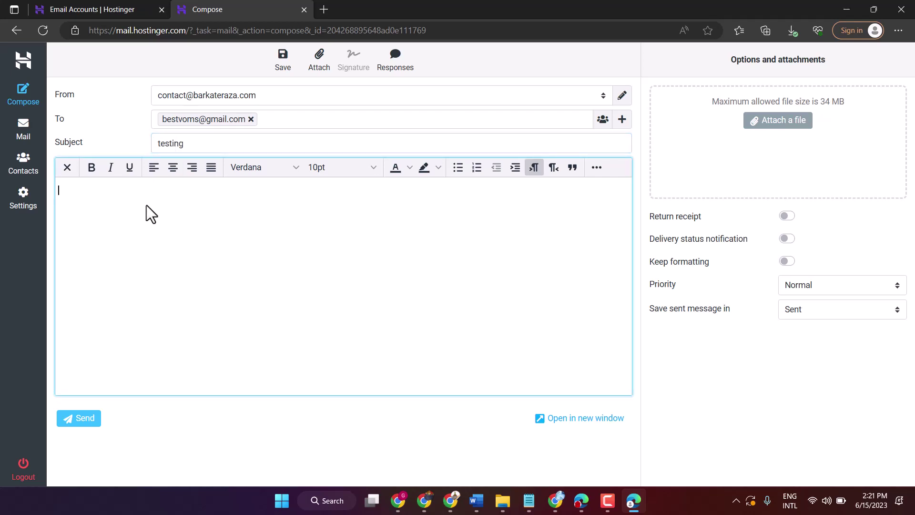
pyautogui.write('hi')
pyautogui.click(85, 420)
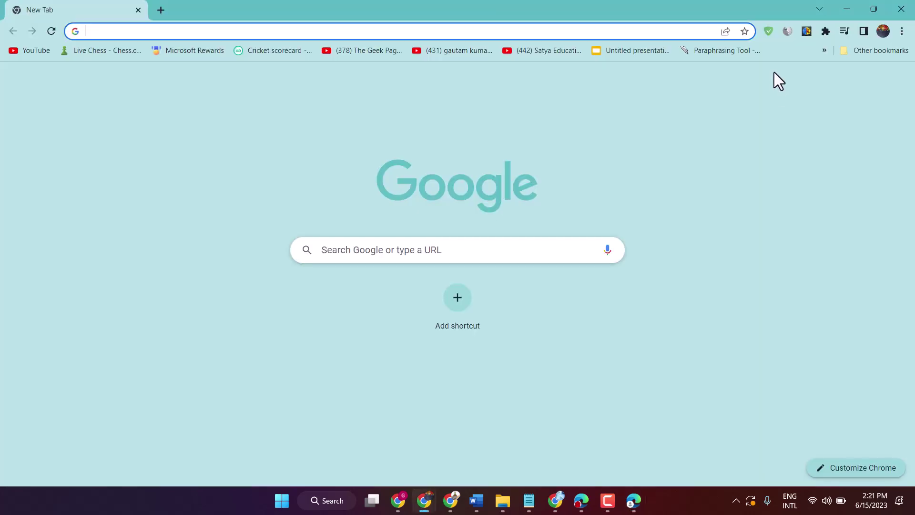
# Step: In Gmail, reply 'hello' to the 'testing' email, then return to Hostinger Webmail
pyautogui.click(801, 81)
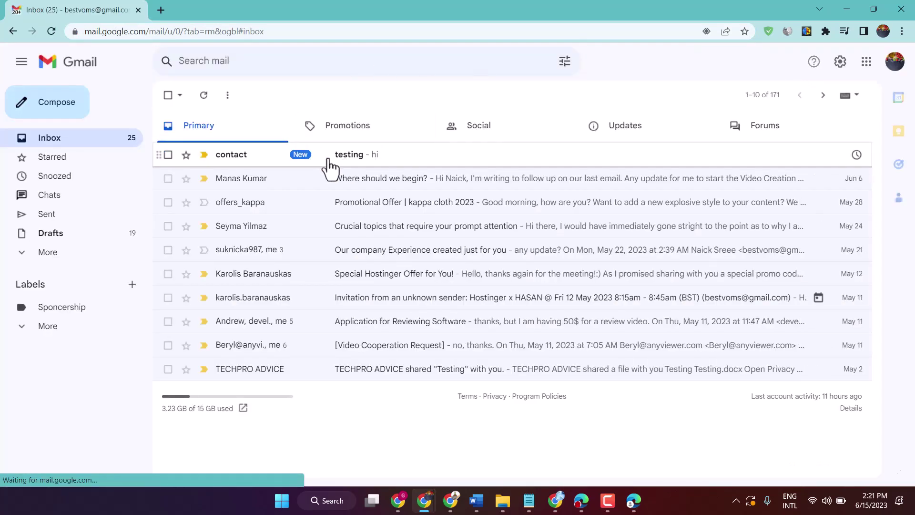
pyautogui.click(341, 159)
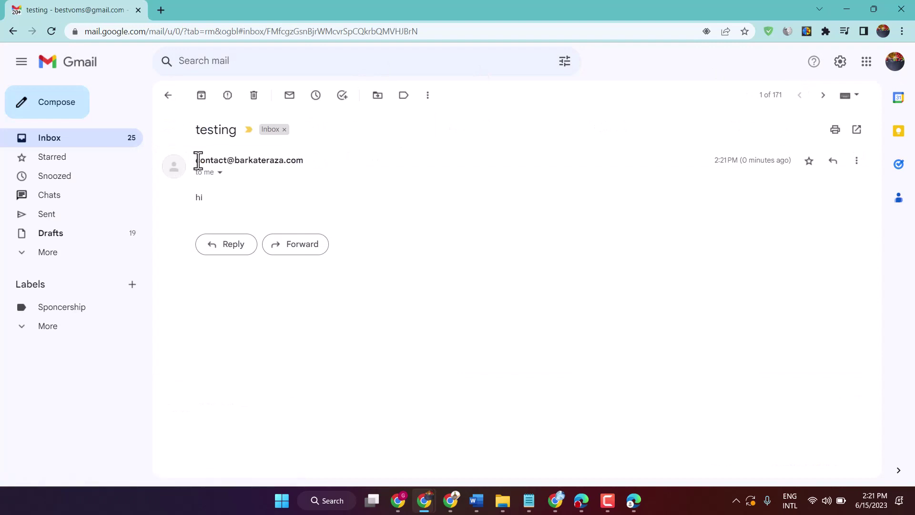
pyautogui.click(229, 253)
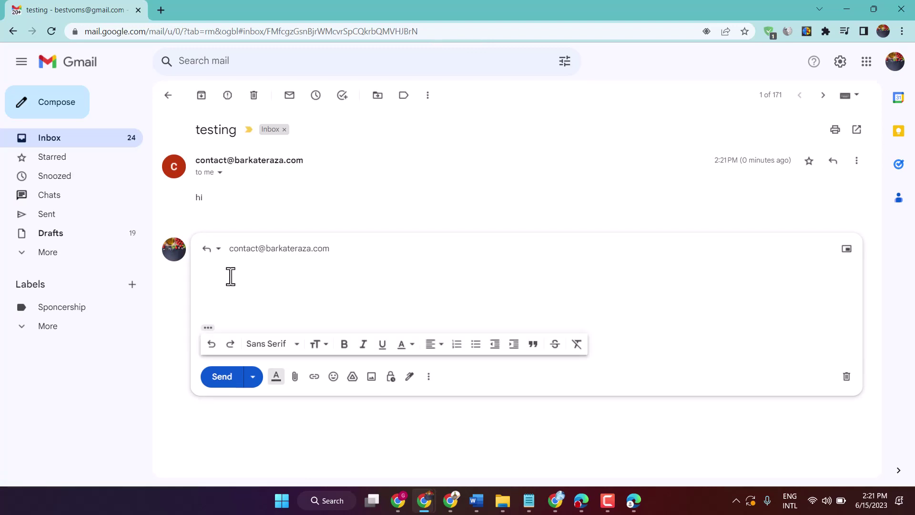
pyautogui.write('hello')
pyautogui.click(218, 378)
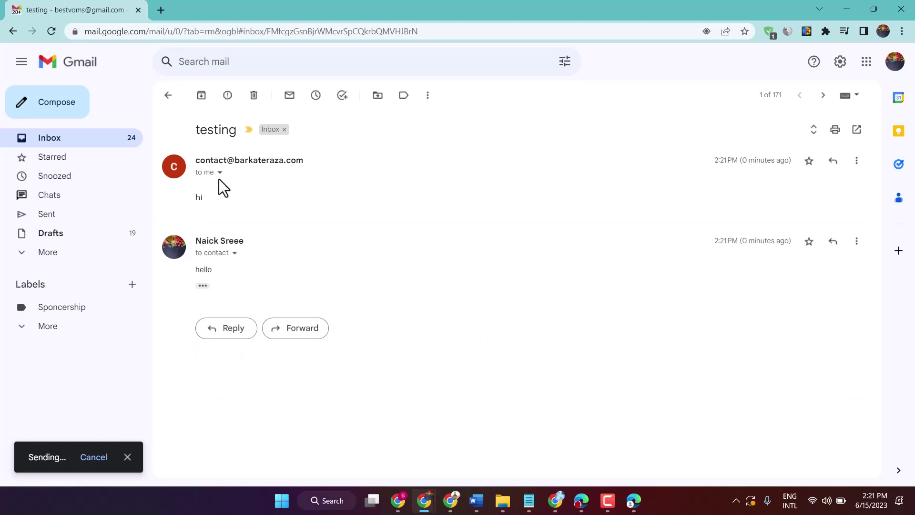
pyautogui.click(633, 500)
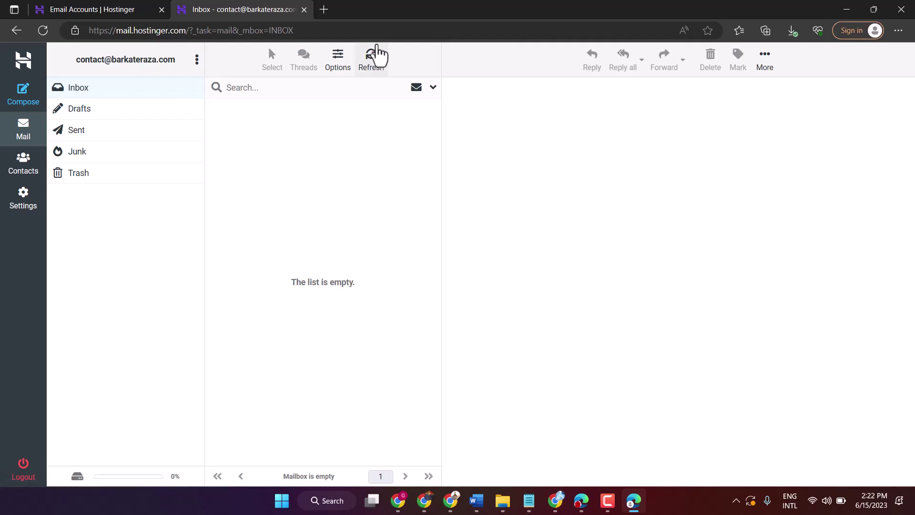
# Step: Refresh the Inbox until 'Re: testing' arrives, open it in full, and select 'hello'
pyautogui.click(371, 57)
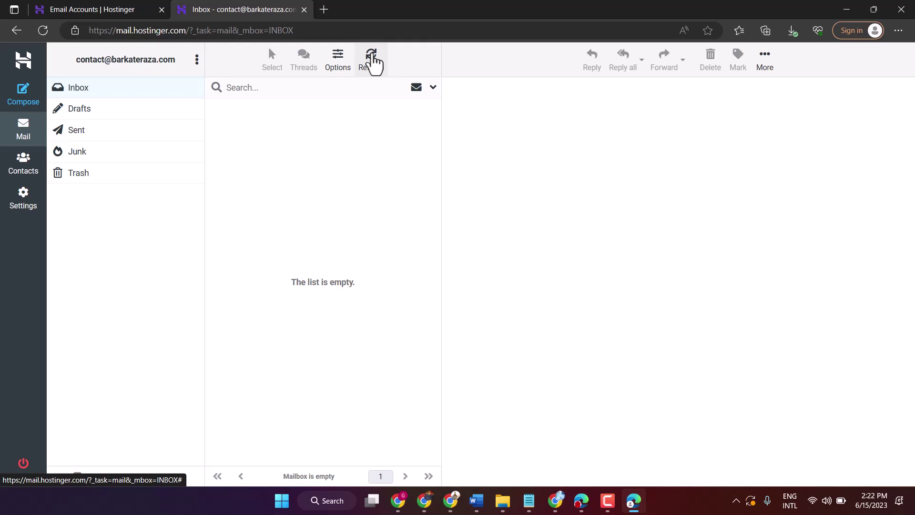
pyautogui.click(371, 57)
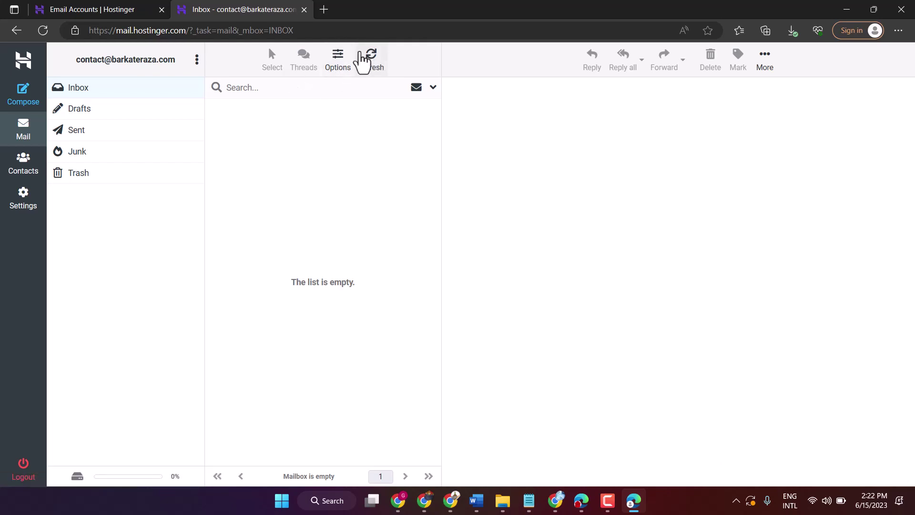
pyautogui.click(373, 61)
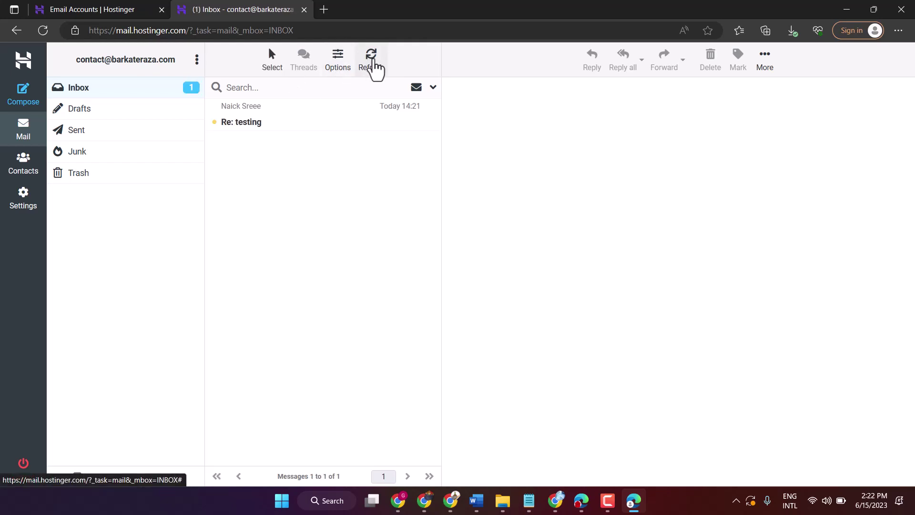
pyautogui.click(254, 125)
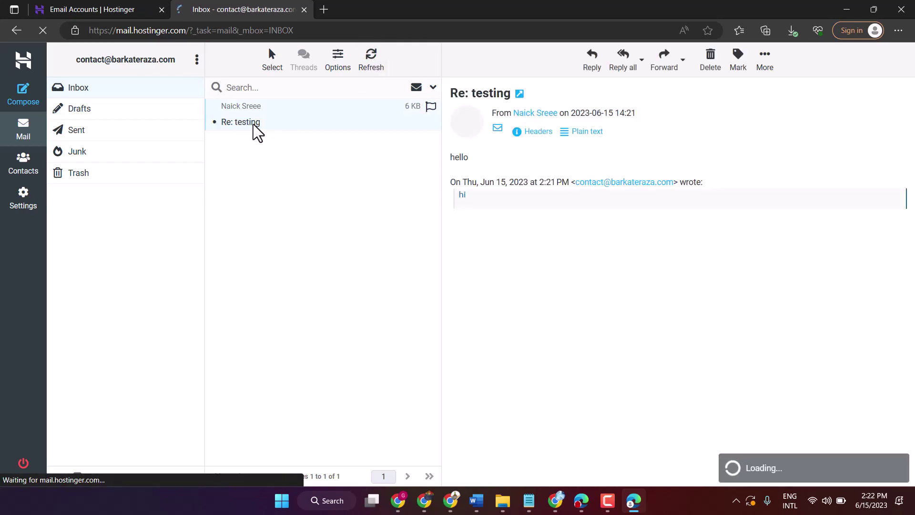
pyautogui.doubleClick(254, 123)
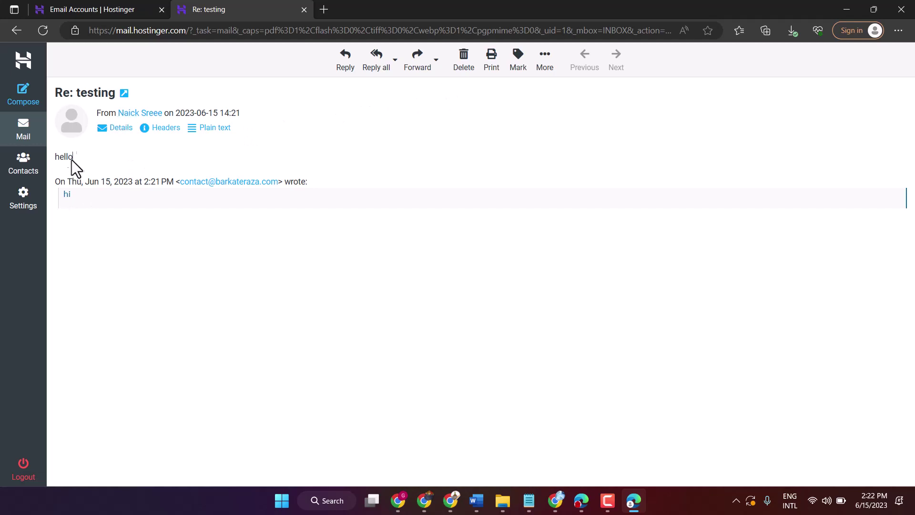
pyautogui.moveTo(72, 161); pyautogui.dragTo(53, 161)
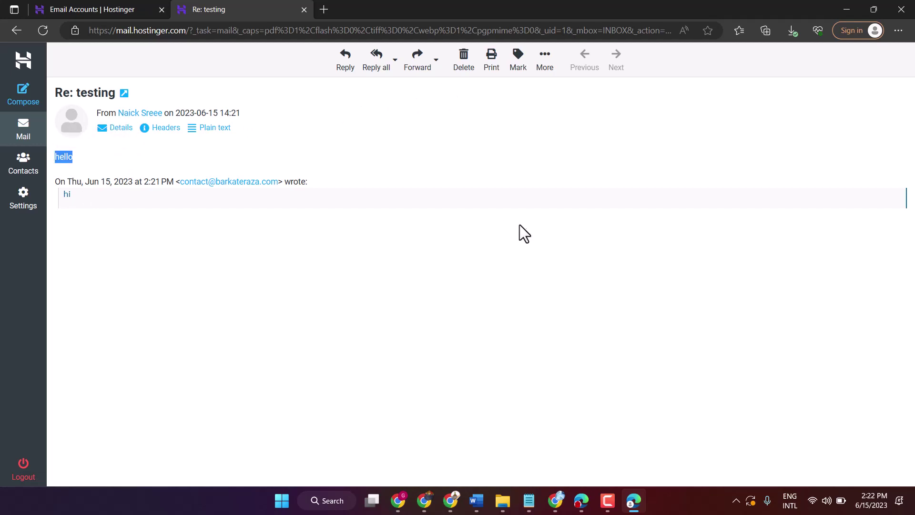